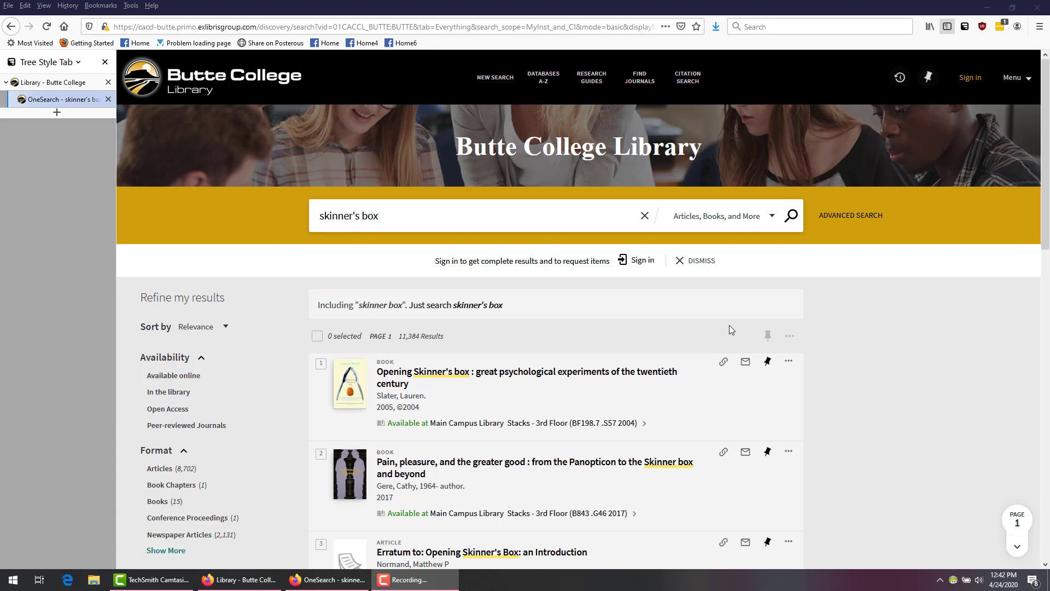
Step: From the full record of Opening Skinner's box, view its citation in MLA 8th then APA 6th edition
left_click(624, 380)
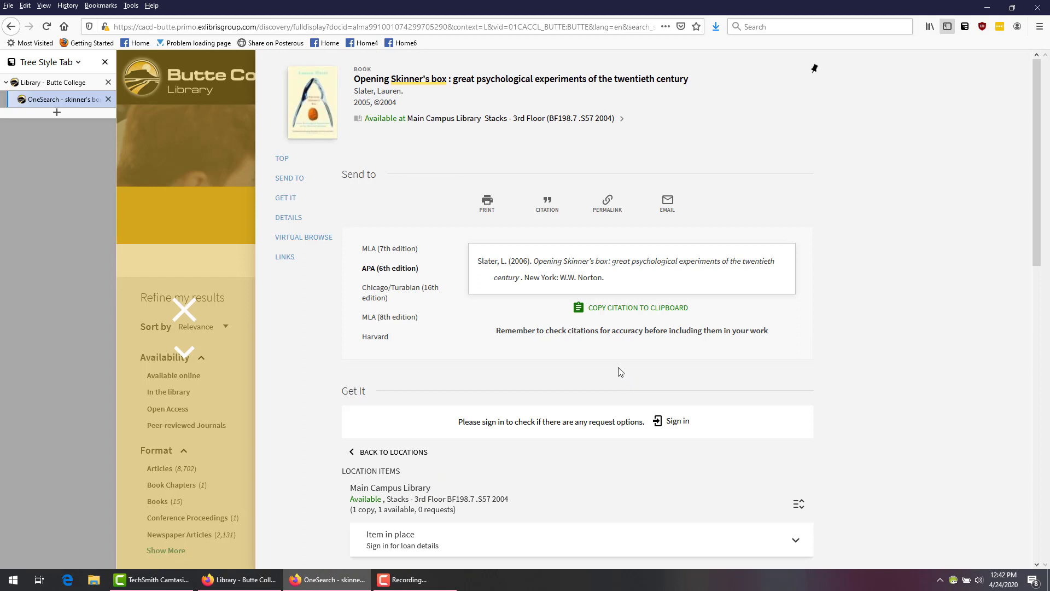
left_click(545, 210)
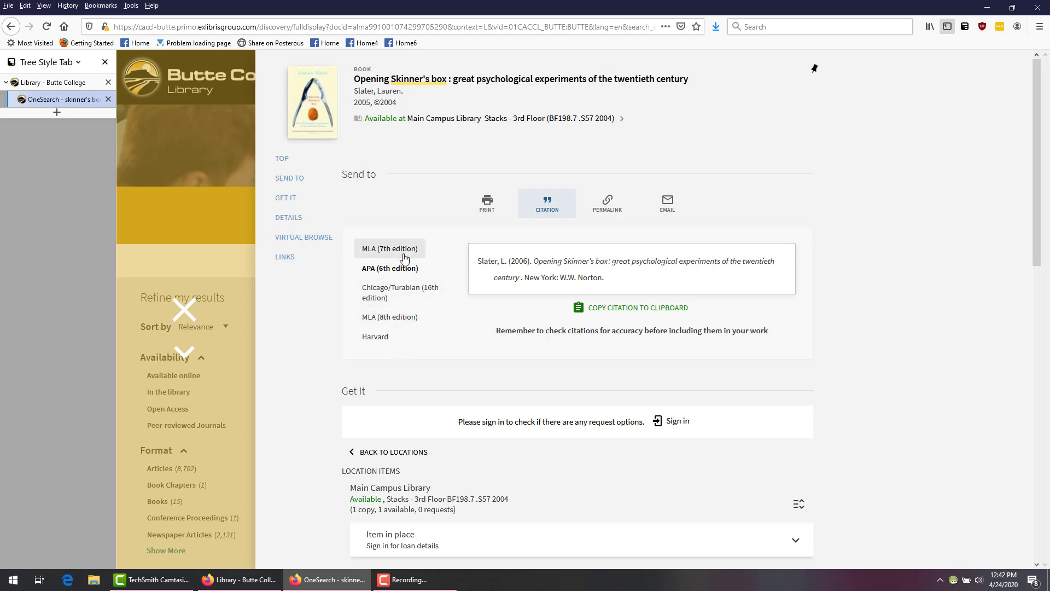
left_click(406, 323)
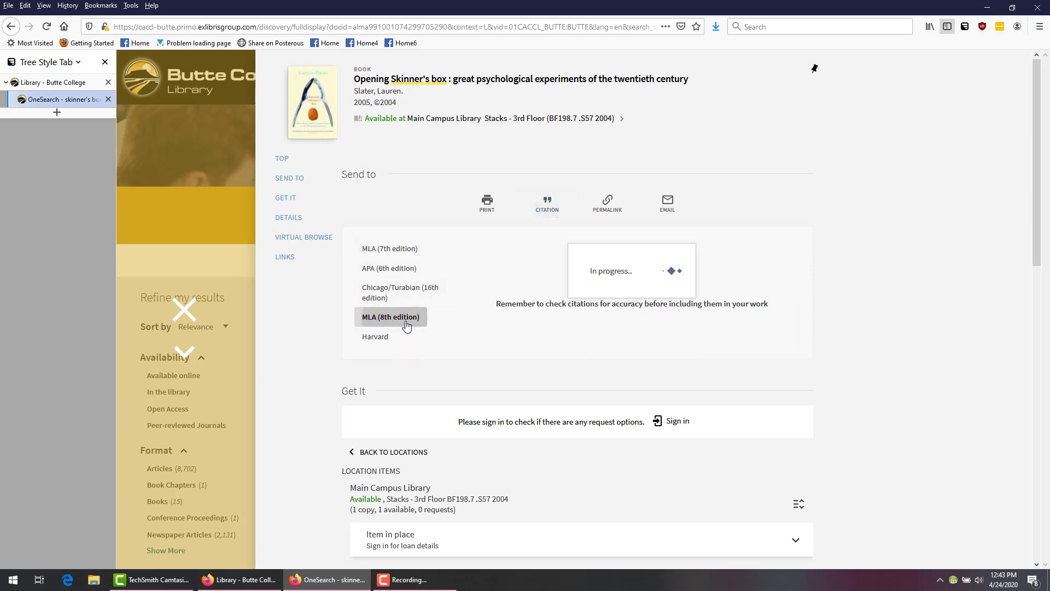
left_click(406, 274)
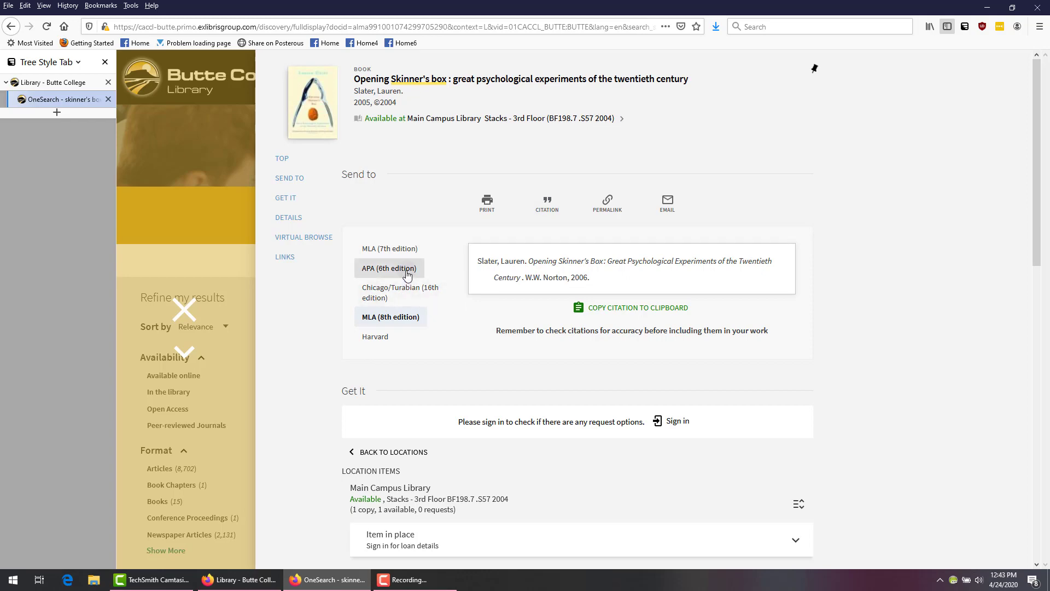
left_click(171, 310)
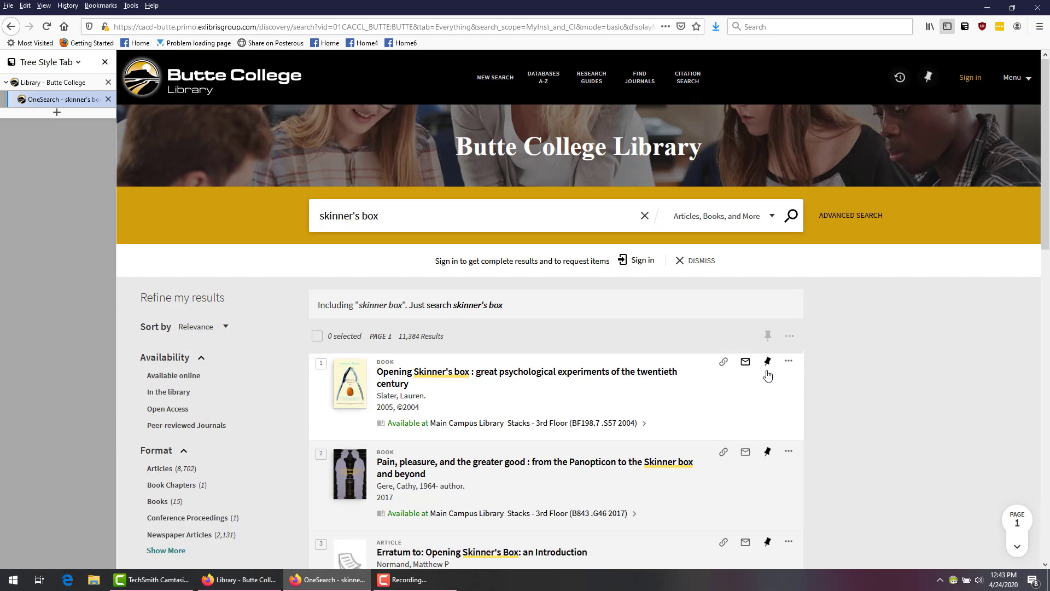
Step: From the results list actions, show the Opening Skinner's box citation in MLA 8th edition
left_click(790, 364)
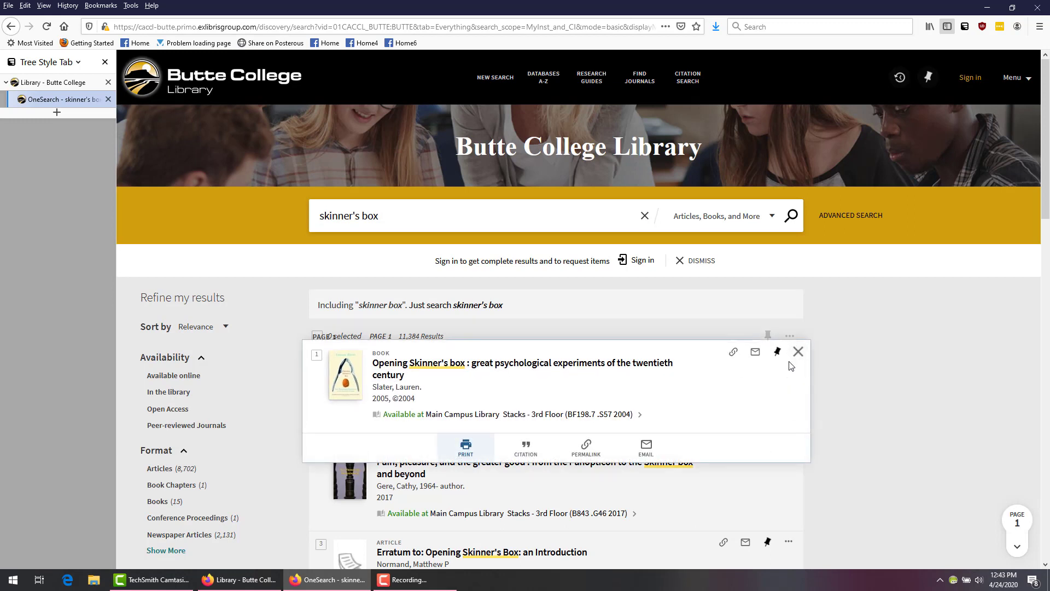
left_click(526, 449)
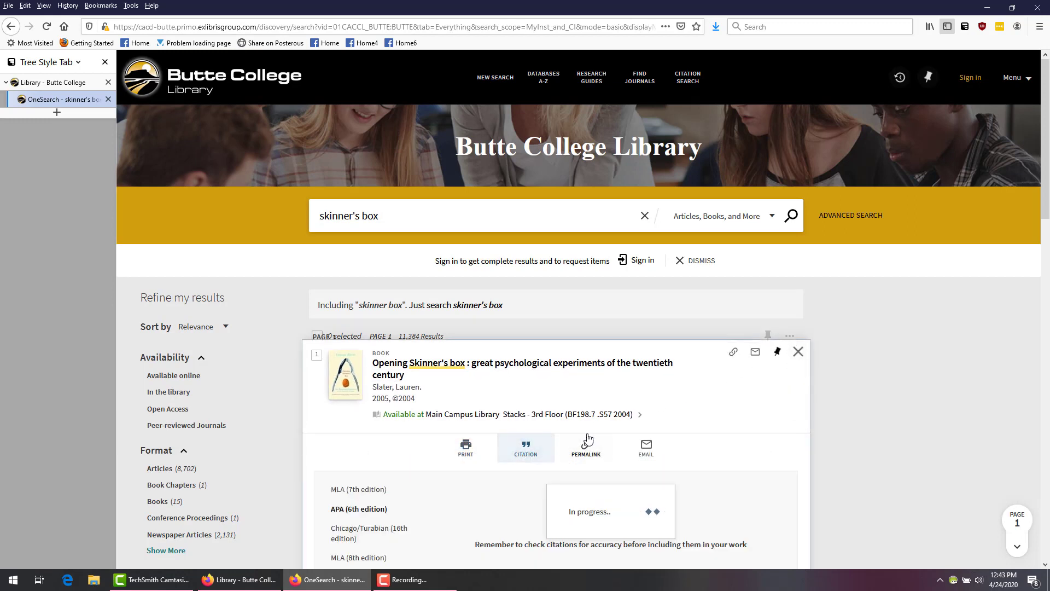
scroll(586, 434, "down", 1)
scroll(586, 434, "down", 3)
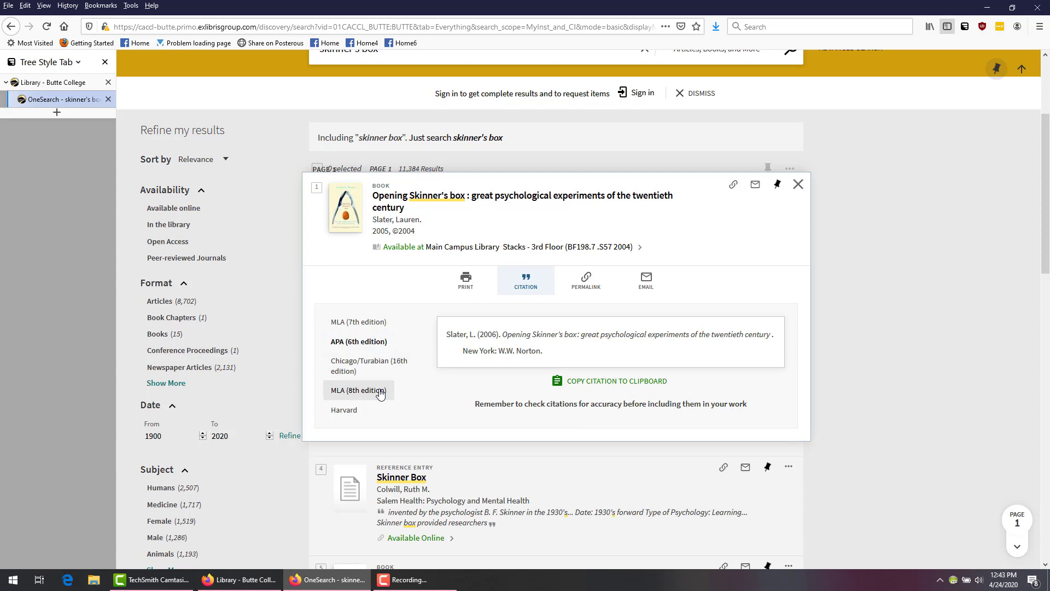
left_click(380, 391)
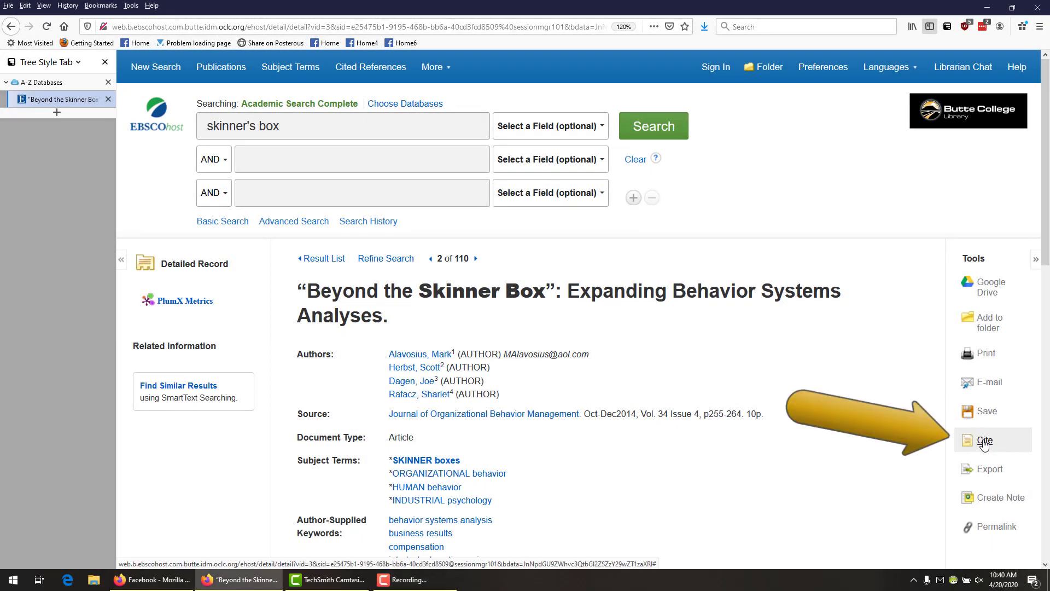
Step: Show the Cite formats for Beyond the Skinner Box and select its MLA citation text
left_click(985, 441)
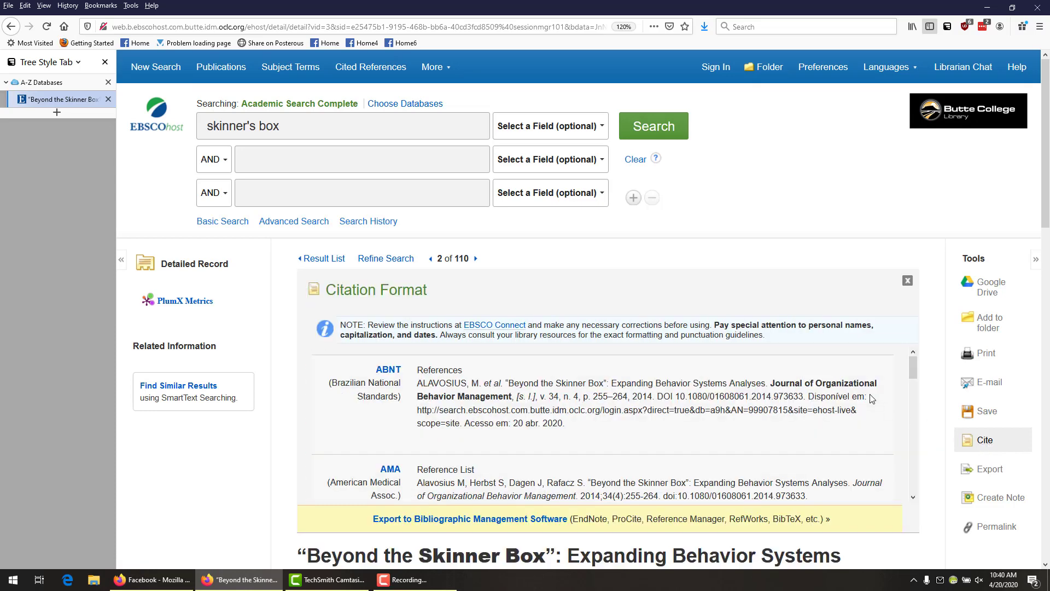
scroll(870, 399, "down", 2)
scroll(870, 396, "down", 2)
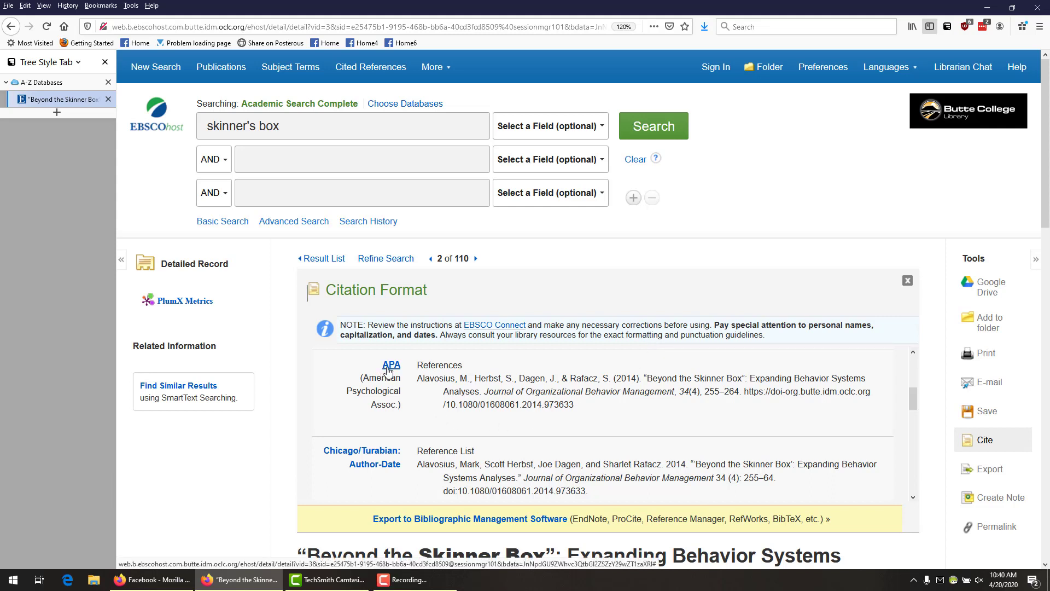
scroll(465, 419, "down", 1)
scroll(474, 422, "down", 2)
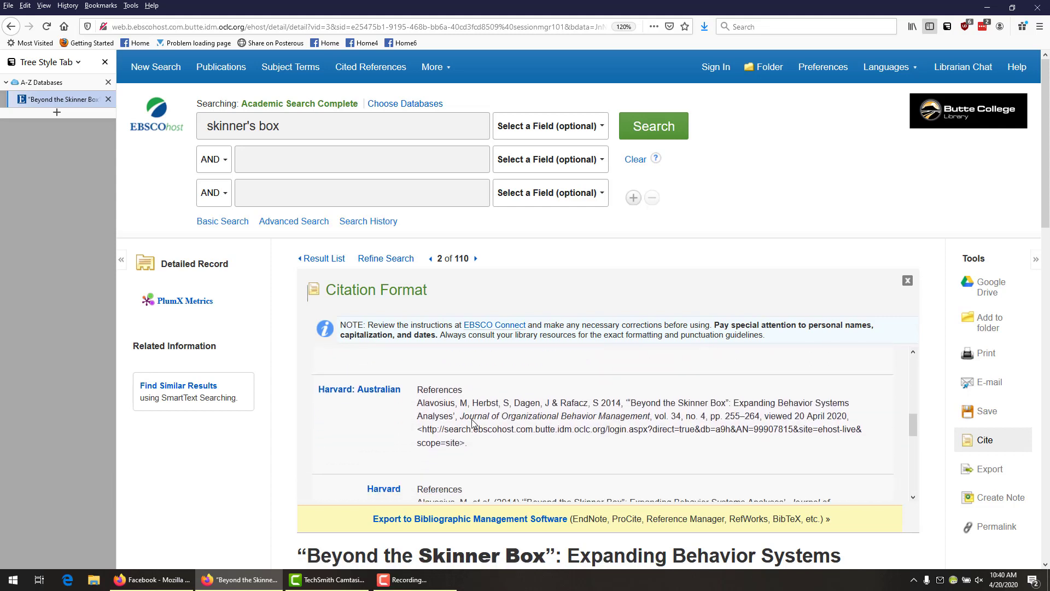
scroll(474, 423, "down", 1)
scroll(474, 423, "down", 2)
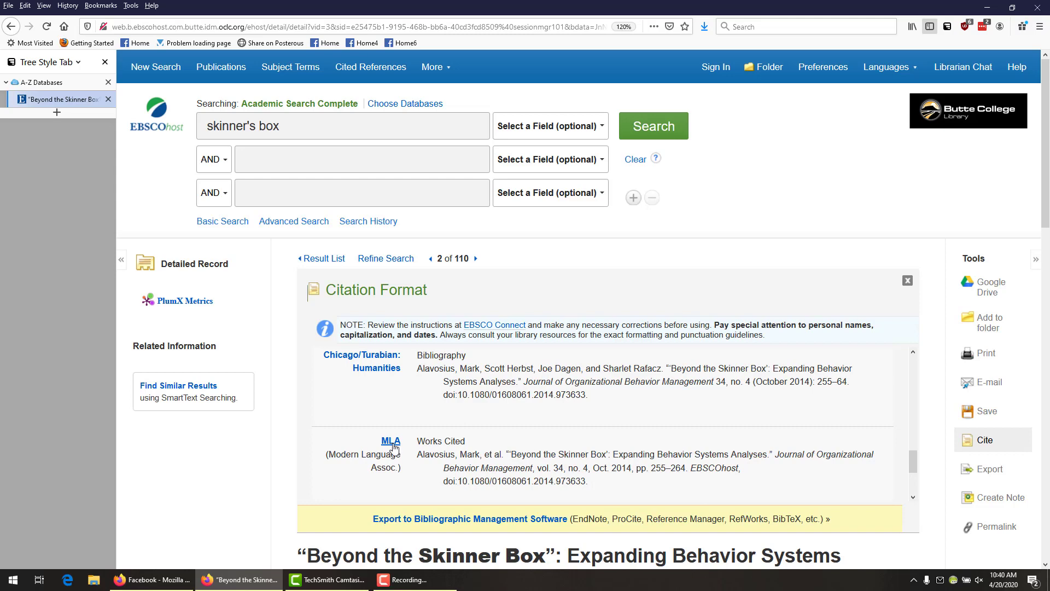
scroll(416, 421, "down", 2)
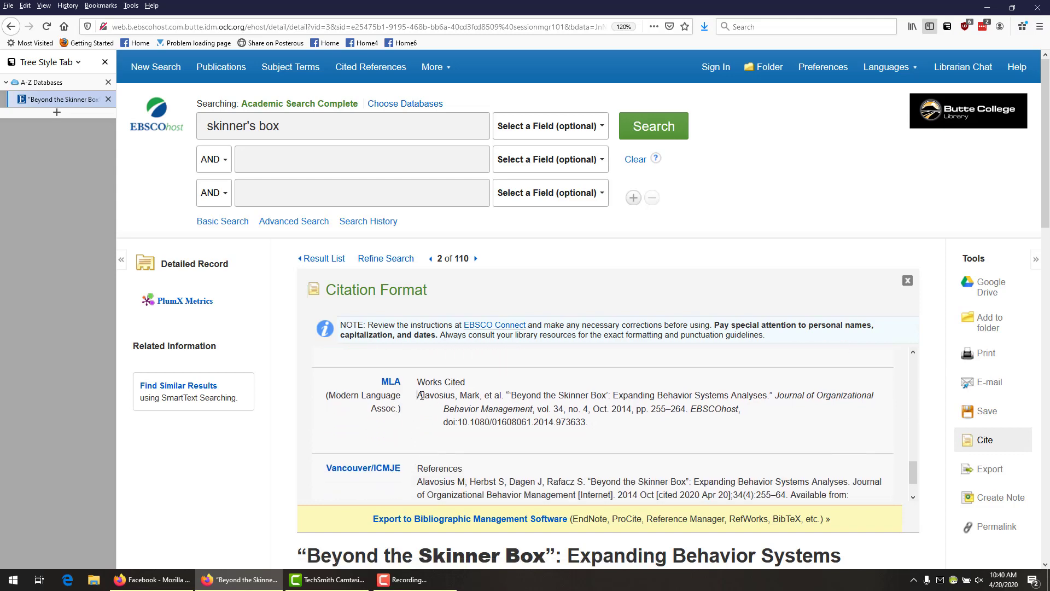
left_click_drag(418, 395, 588, 422)
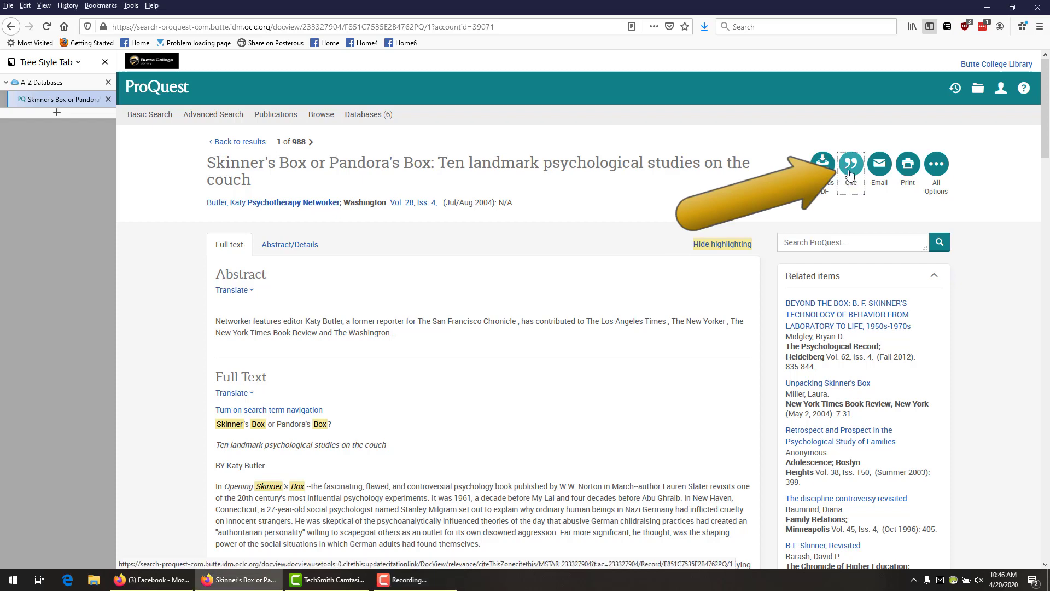
Step: Show the ProQuest MLA 8th Edition citation, select its text, then list the other citation styles
left_click(850, 174)
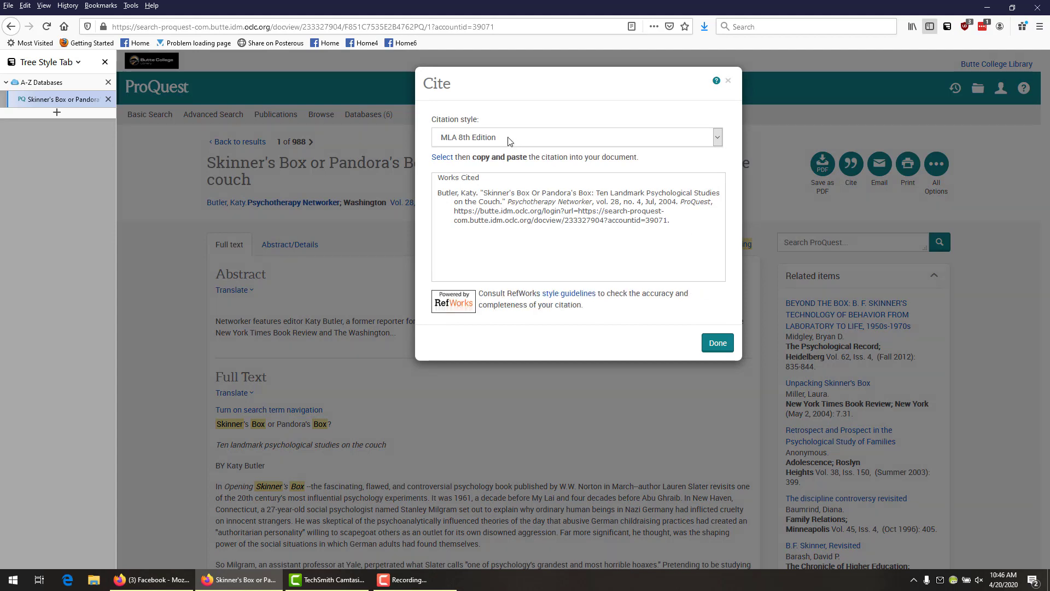
left_click_drag(441, 192, 678, 231)
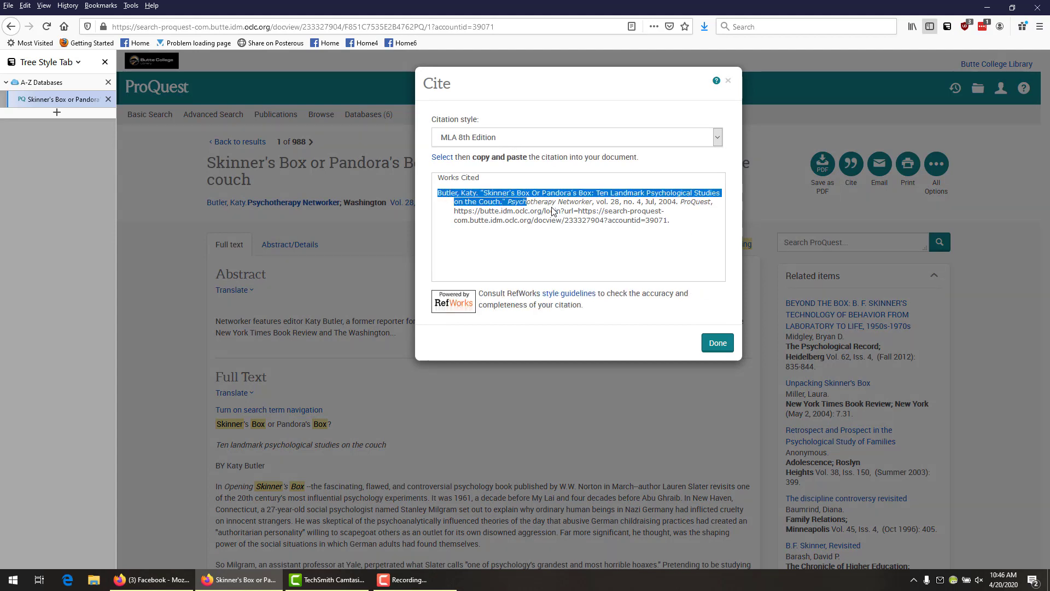
left_click(684, 234)
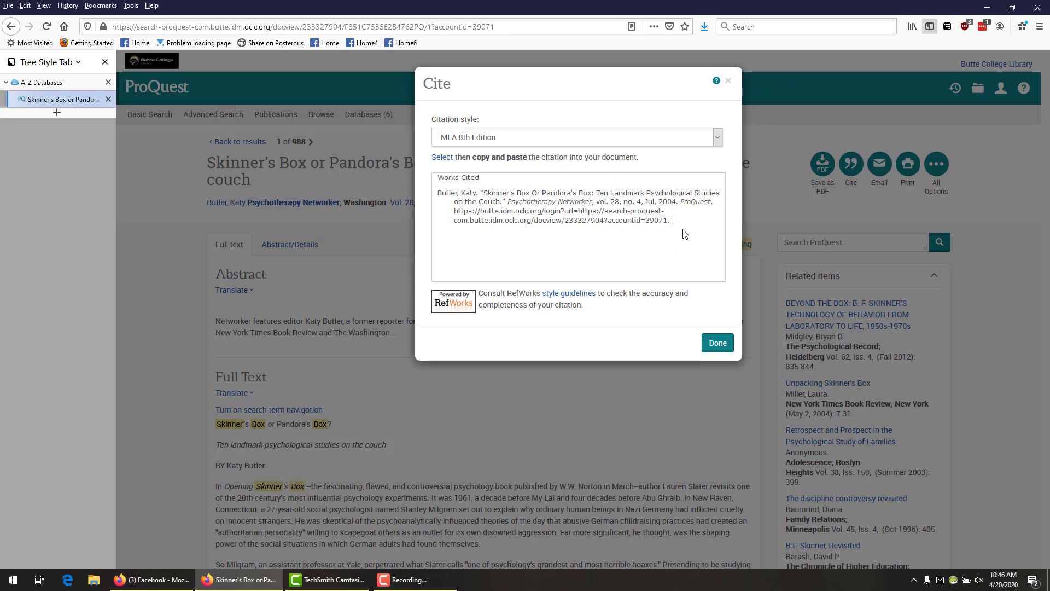
left_click(717, 140)
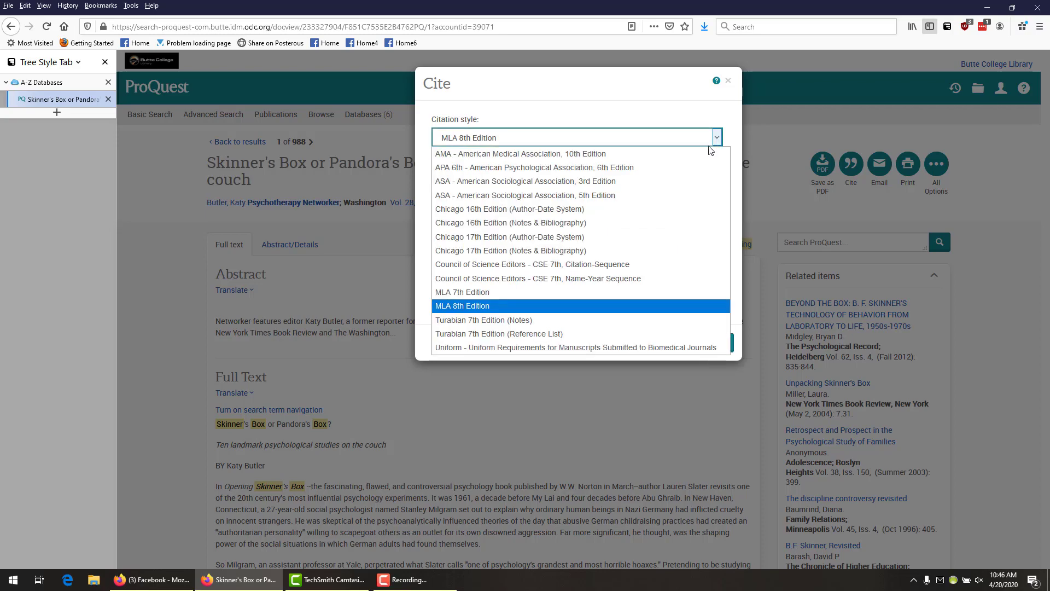